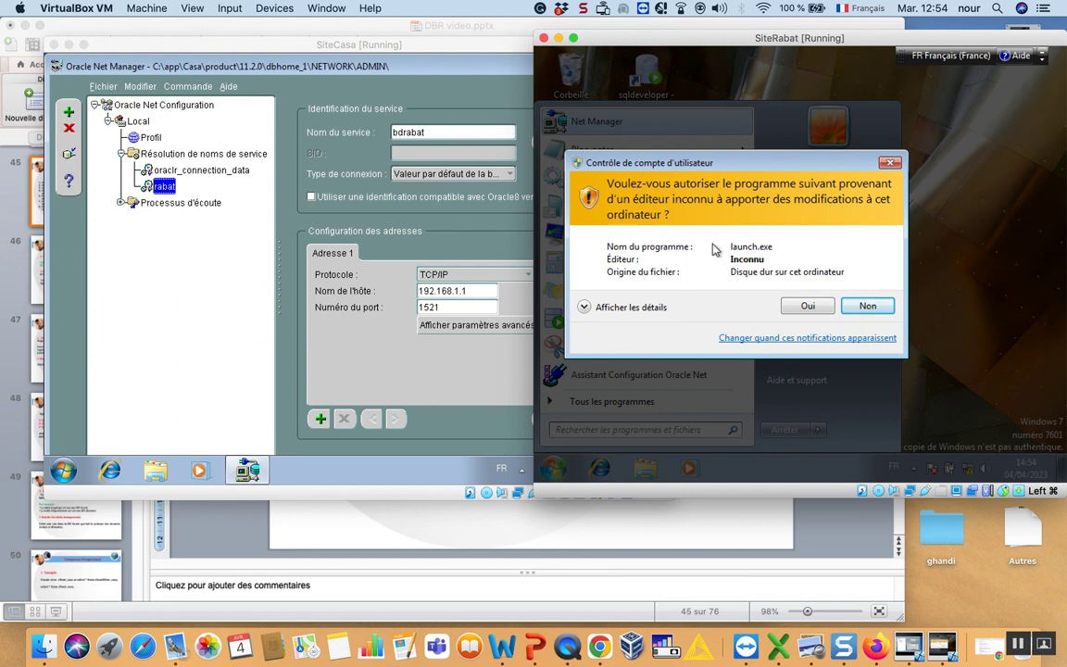
# Launch Net Manager past UAC and start a new net service name under Local service naming.
pyautogui.click(807, 310)
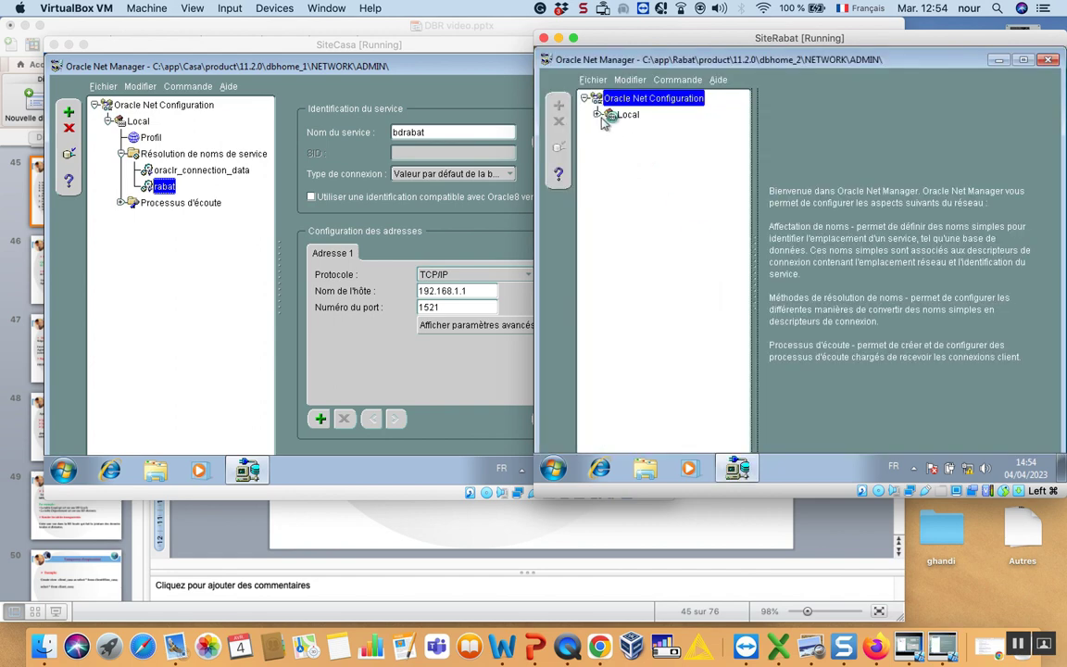
pyautogui.click(597, 114)
pyautogui.click(611, 147)
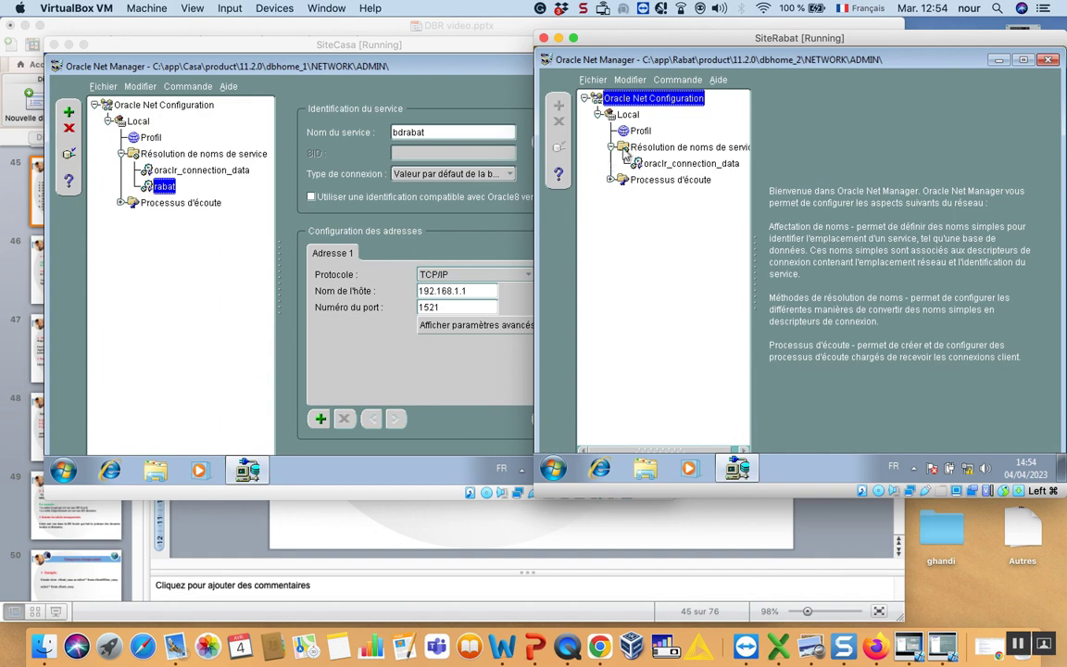
pyautogui.click(675, 149)
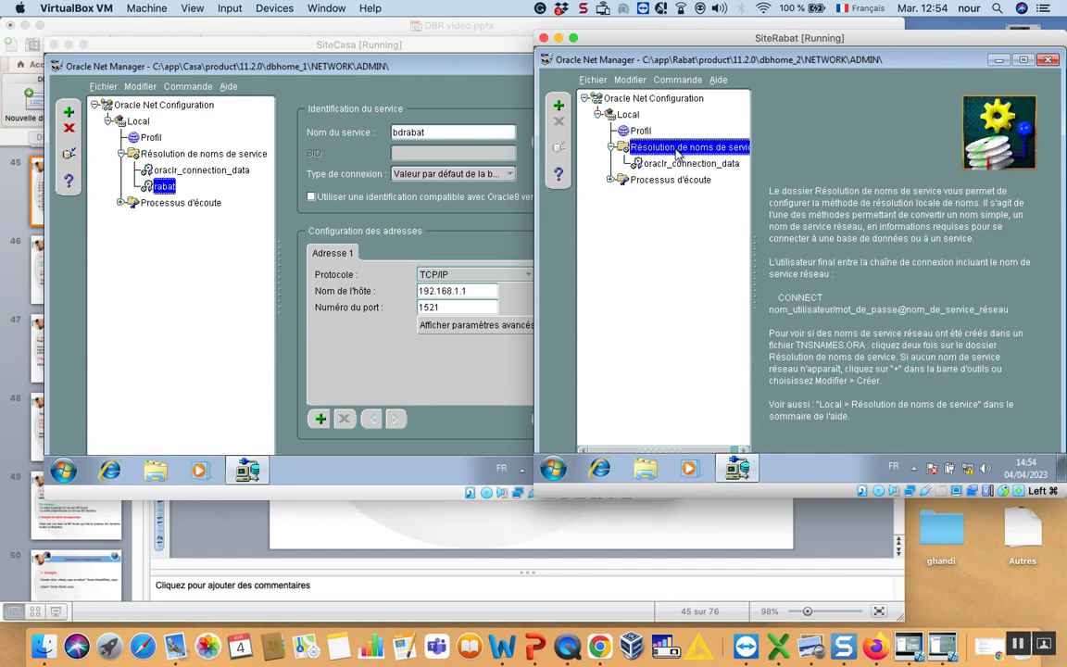
pyautogui.click(559, 104)
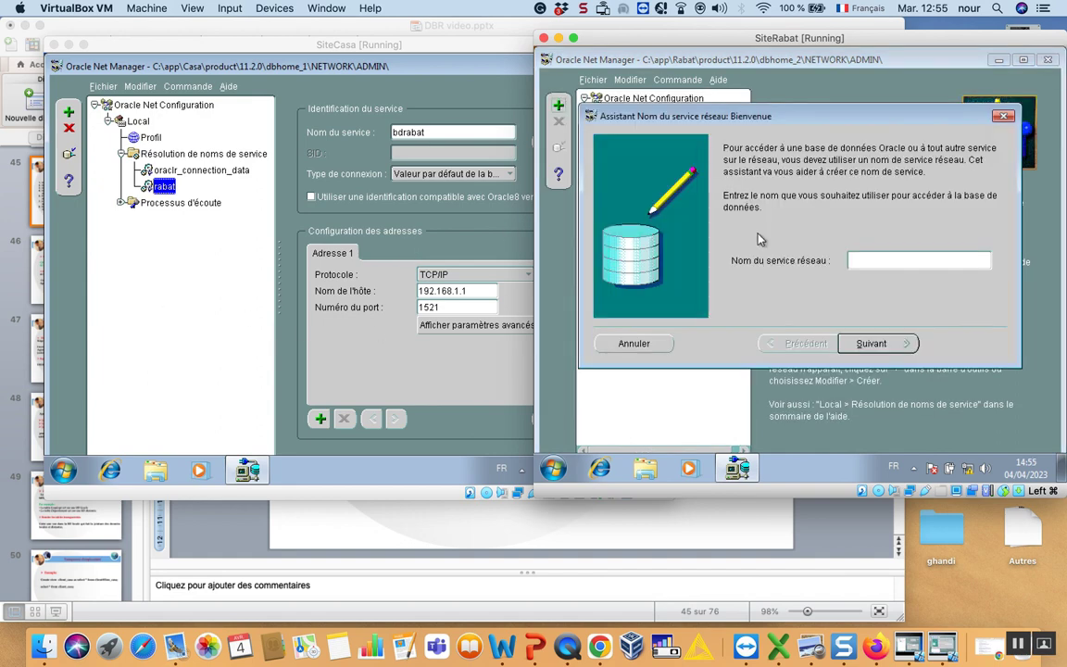
# Name the service 'casa', keep TCP/IP, and enter host 192.168.1.2.
pyautogui.write('casa')
pyautogui.click(872, 344)
pyautogui.click(872, 344)
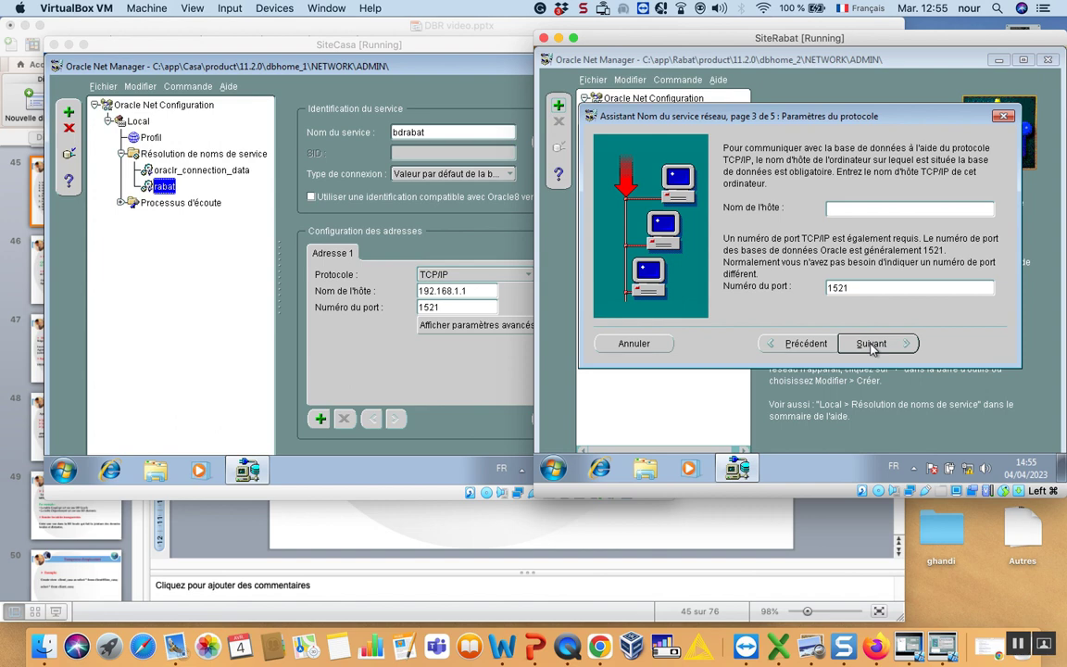
pyautogui.write('192.168.1.2')
# Check SiteCasa's IPv4 address with ipconfig in Command Prompt, then close it.
pyautogui.click(66, 472)
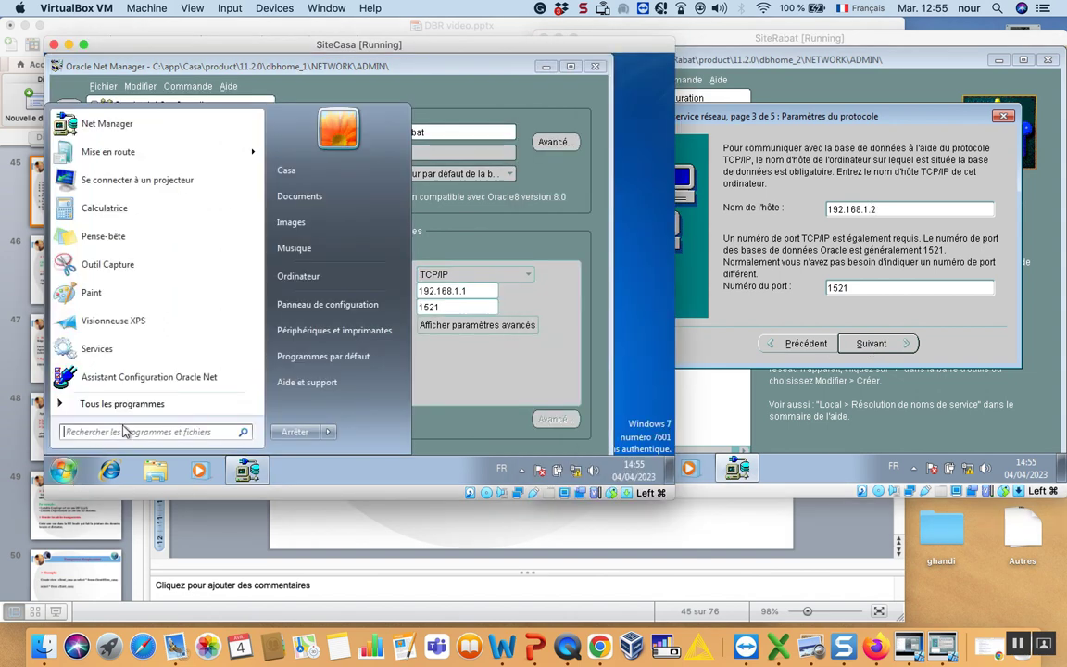
pyautogui.write('cmd')
pyautogui.press('Return')
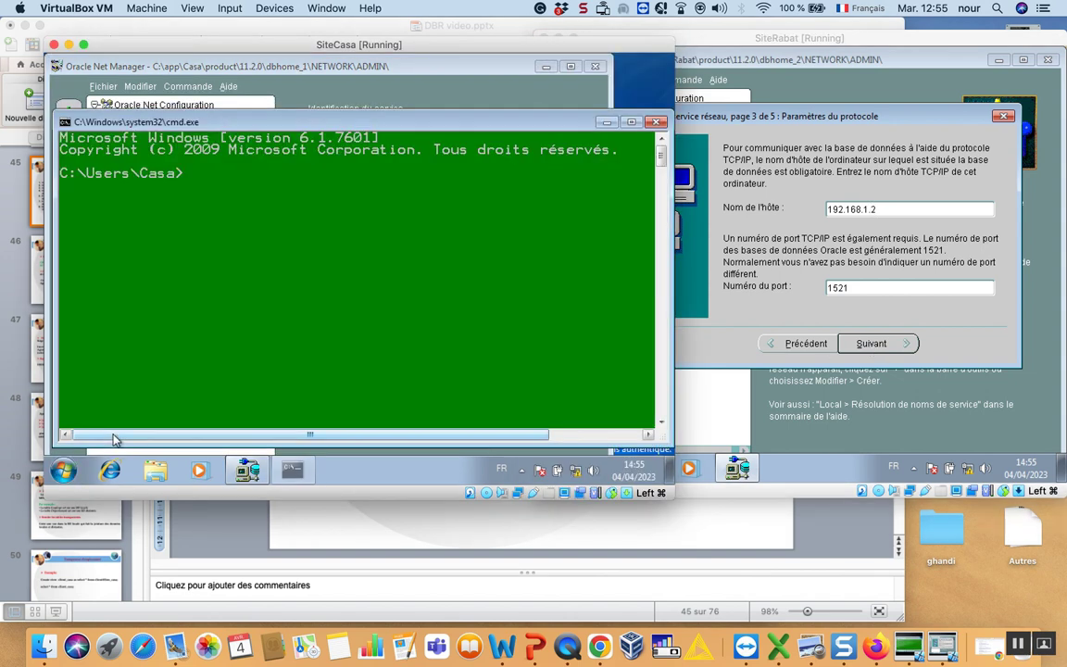
pyautogui.write('ipconfi')
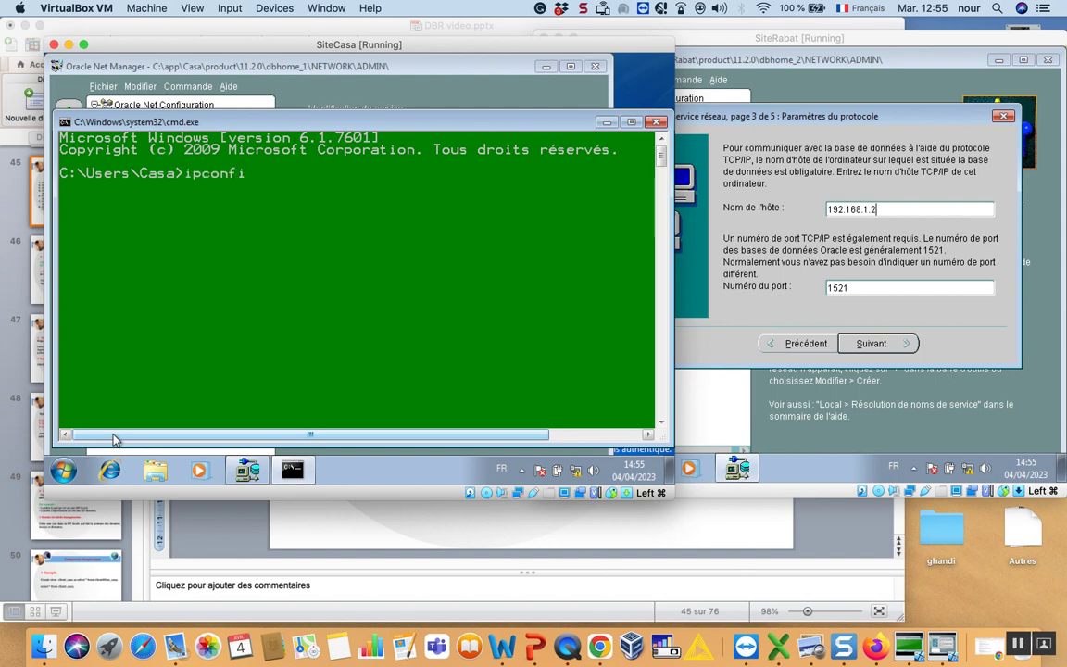
pyautogui.write('g')
pyautogui.press('Return')
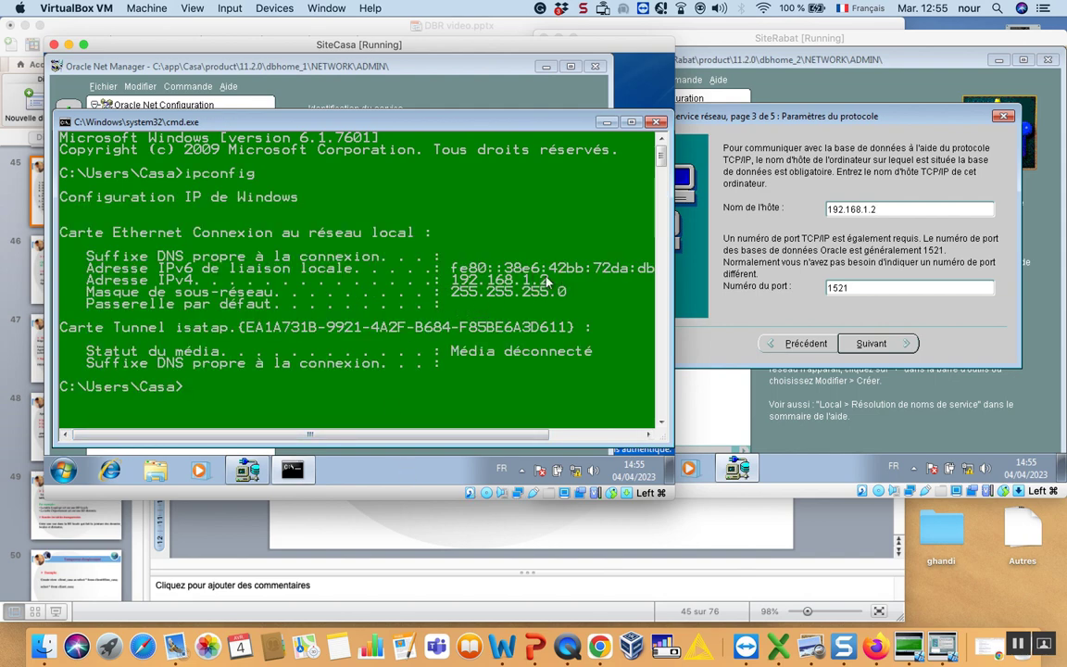
pyautogui.click(655, 122)
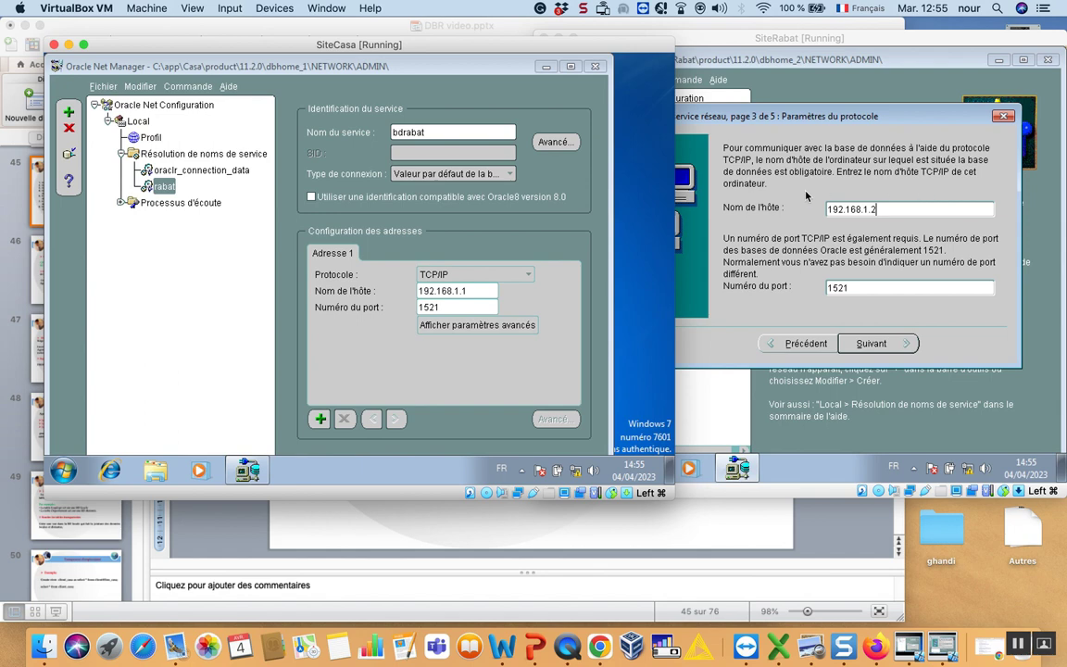
pyautogui.click(805, 196)
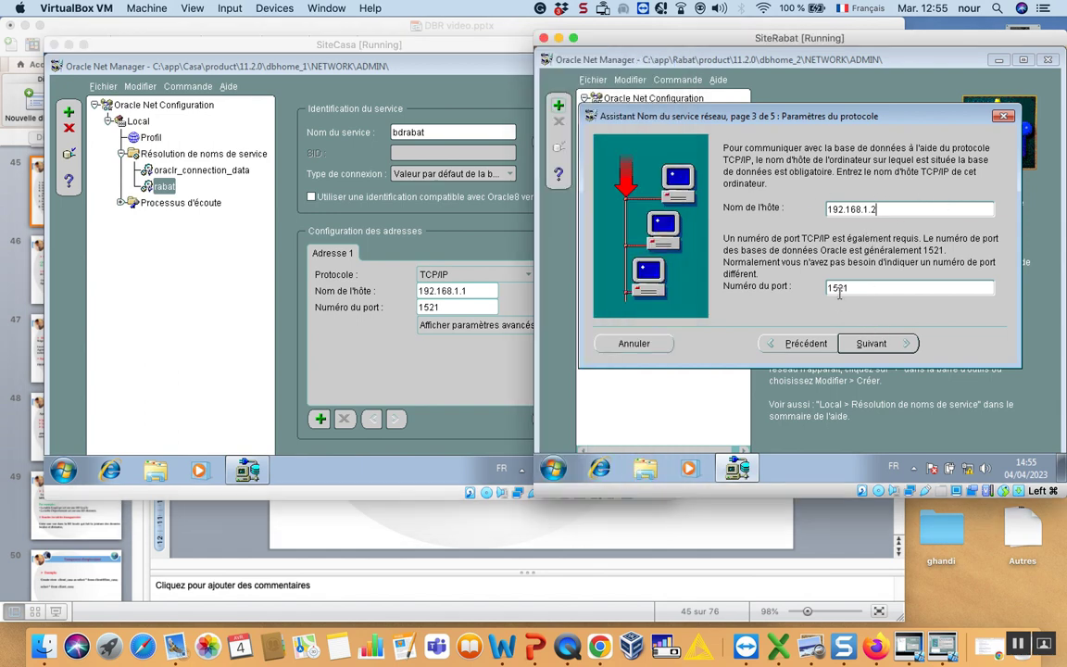
pyautogui.click(123, 206)
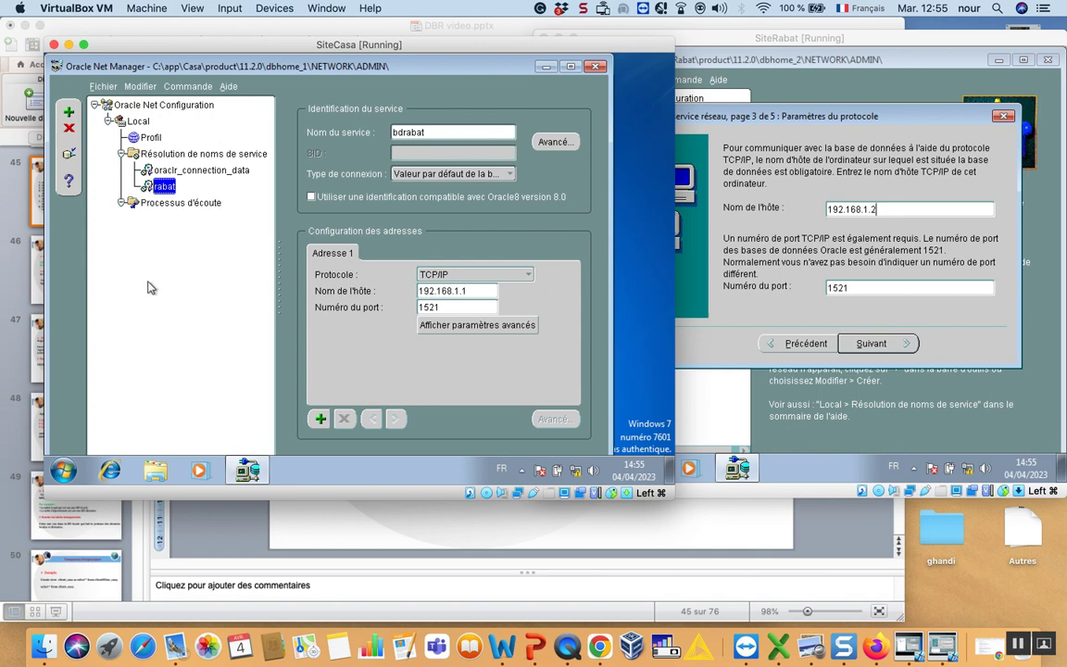
# Launch Oracle Net Configuration Assistant on SiteCasa by searching 'assista'.
pyautogui.click(61, 465)
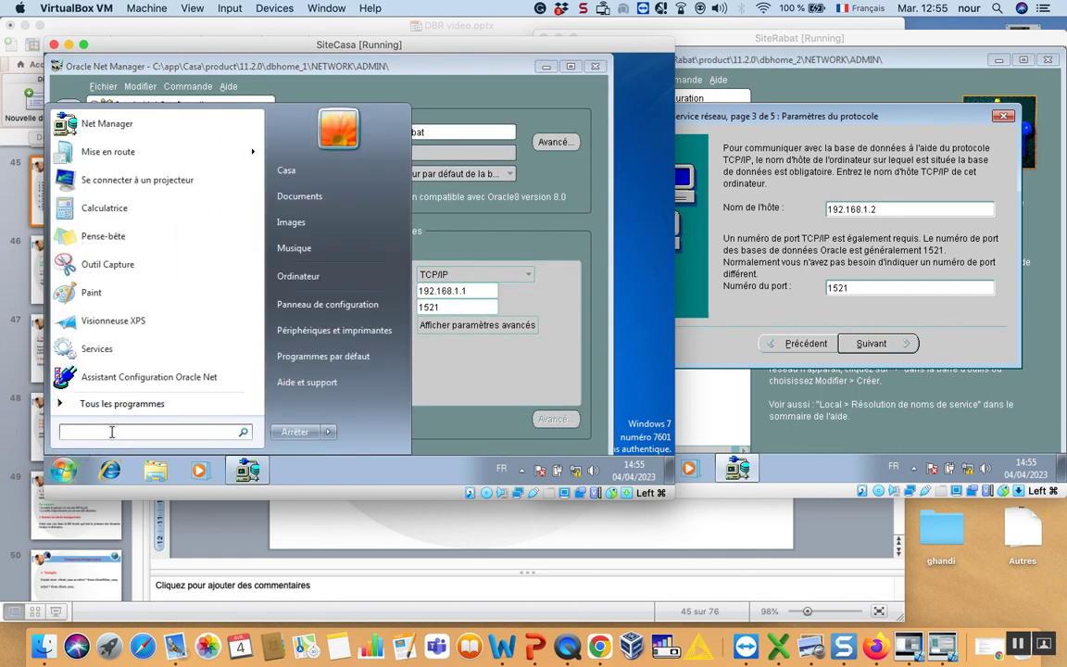
pyautogui.write('assista')
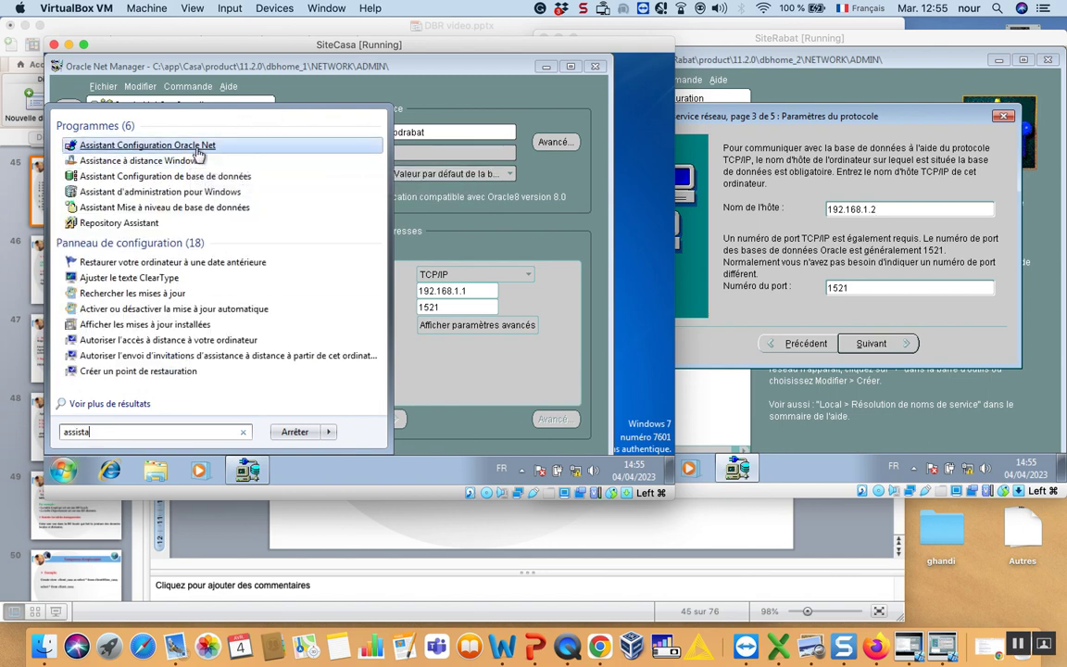
pyautogui.click(196, 147)
pyautogui.click(317, 308)
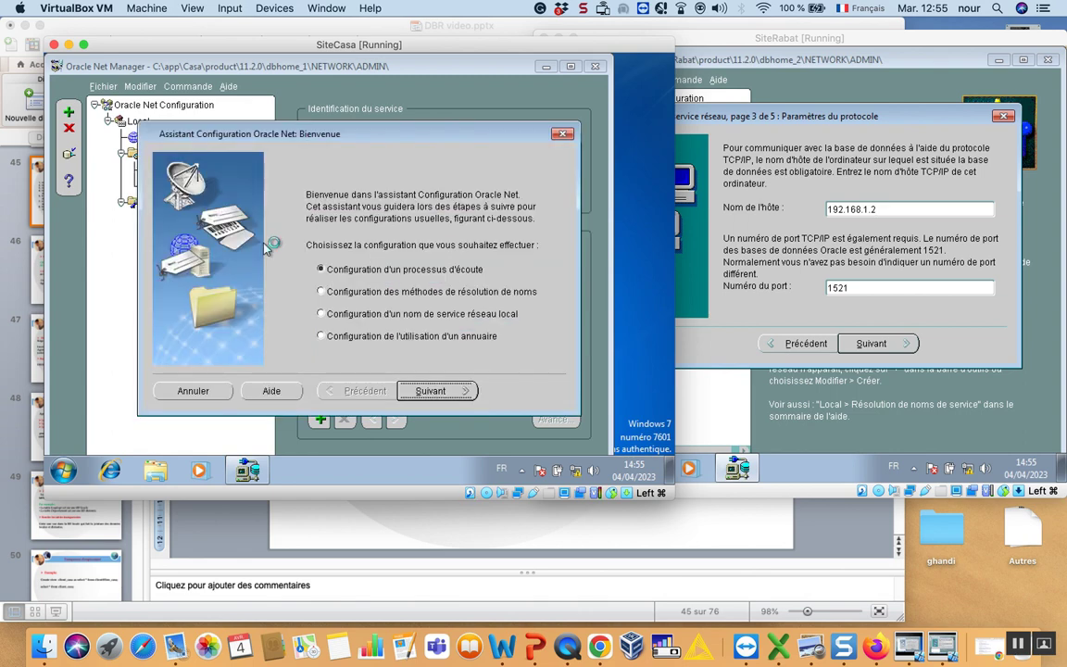
# Add a new listener named LISTENER using TCP on port 1521.
pyautogui.click(430, 391)
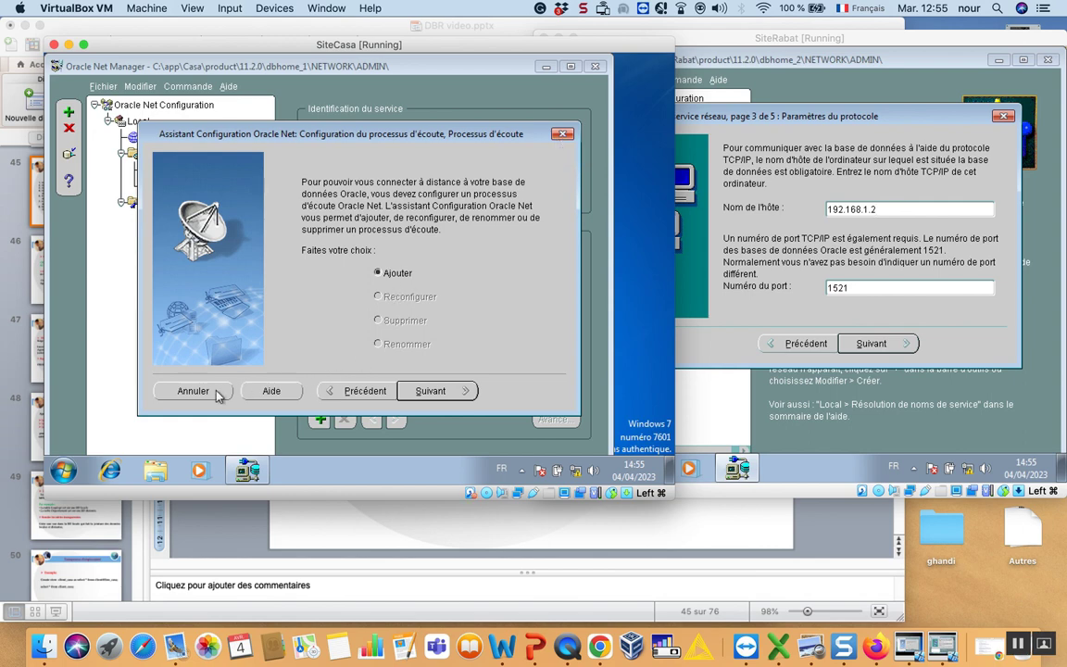
pyautogui.click(359, 390)
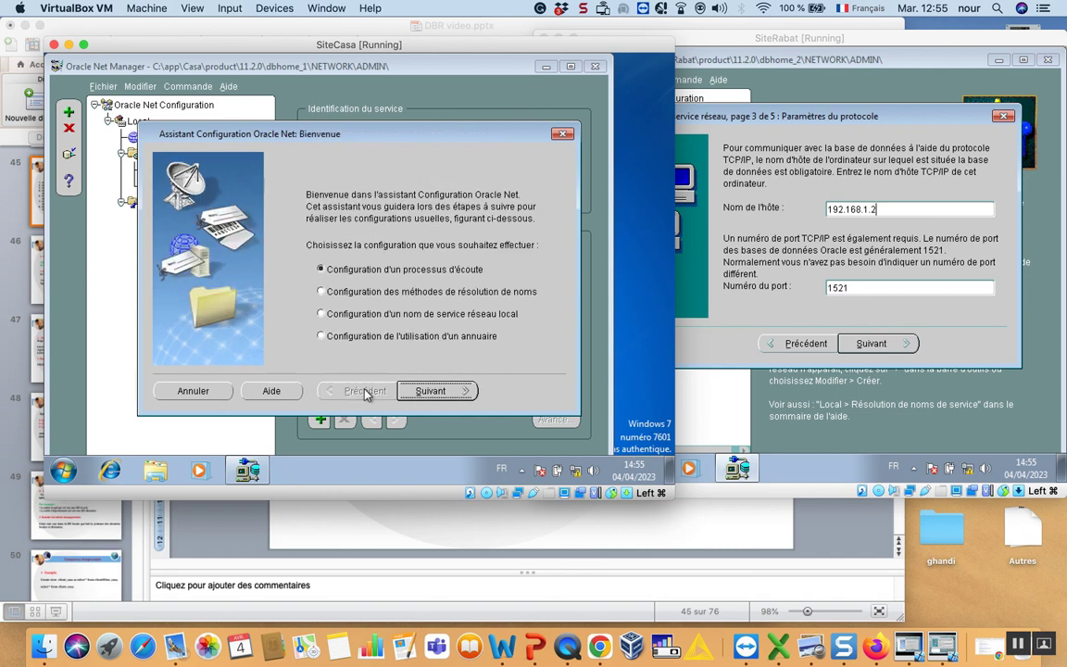
pyautogui.click(435, 391)
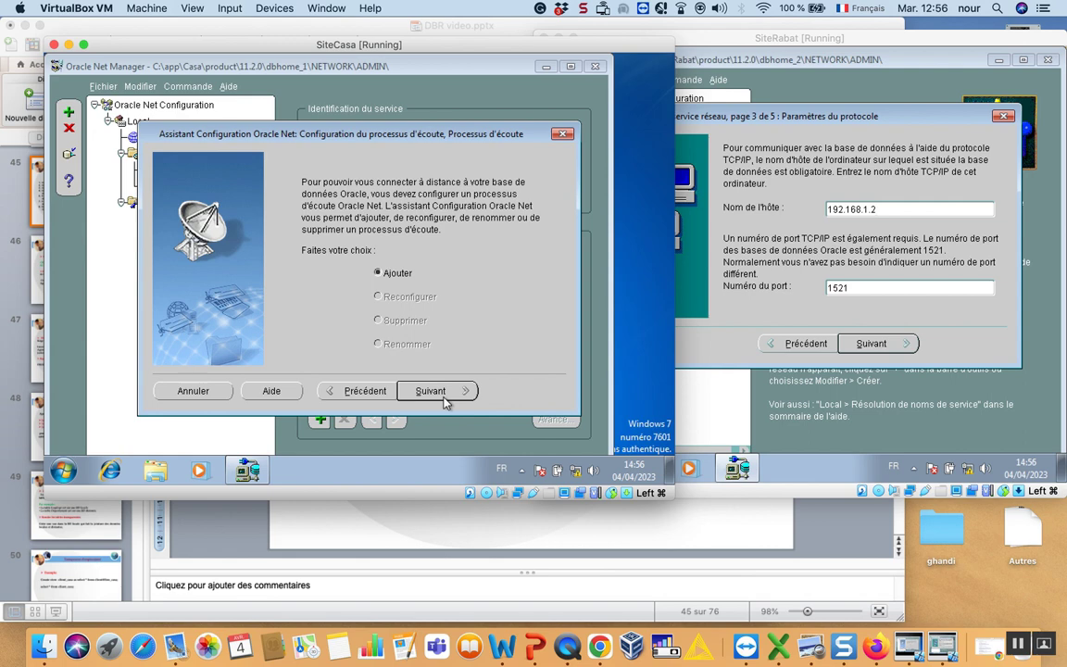
pyautogui.click(435, 391)
pyautogui.click(444, 400)
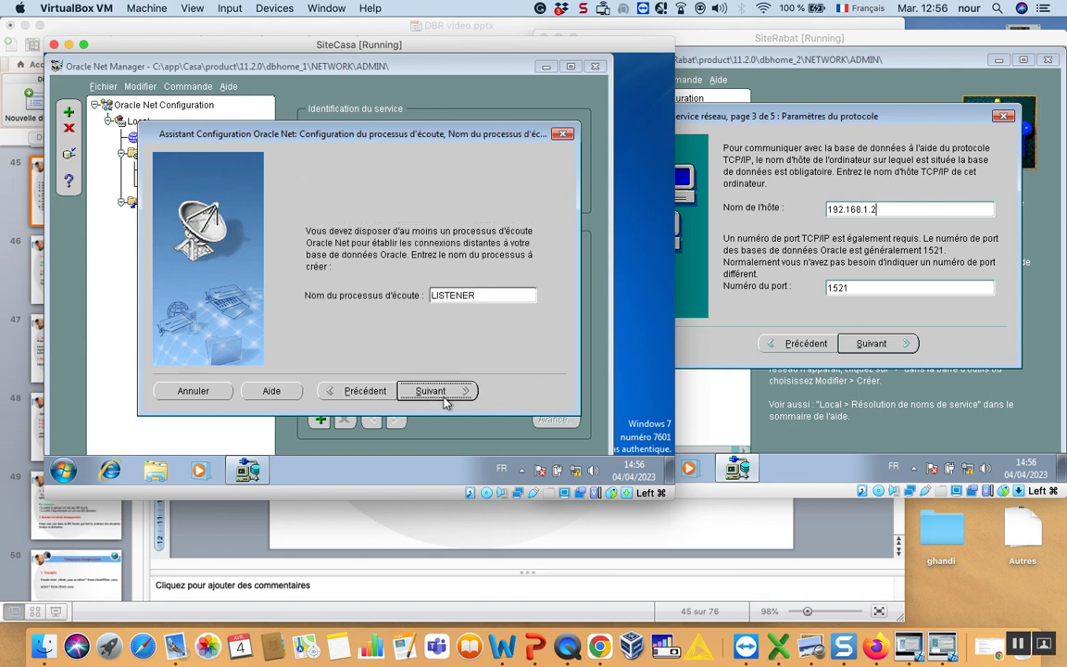
pyautogui.click(445, 401)
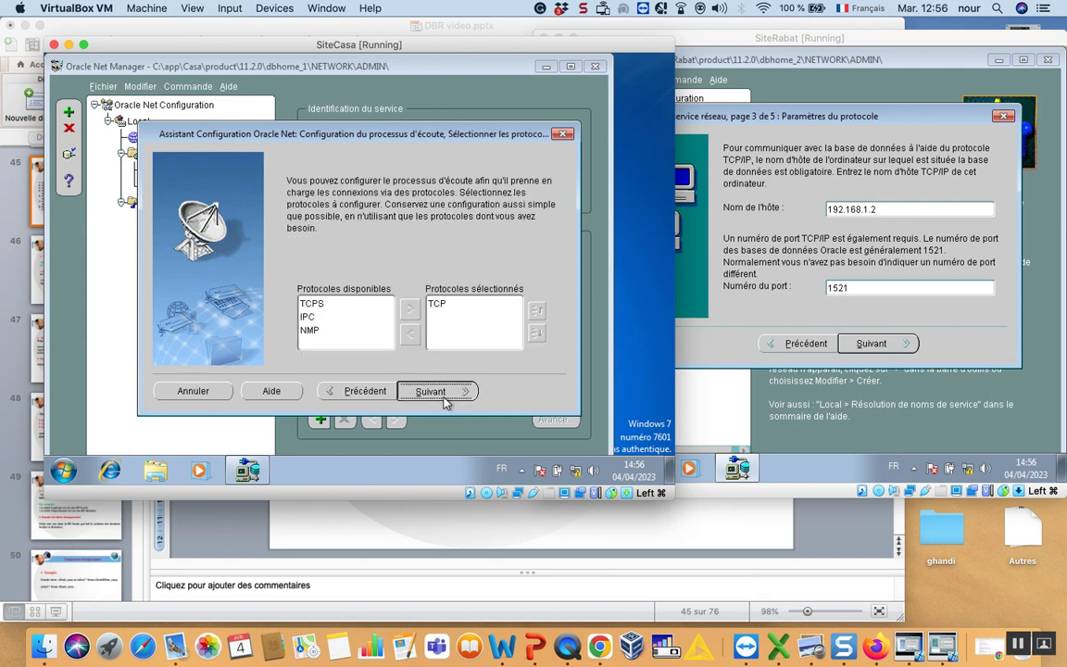
pyautogui.click(429, 389)
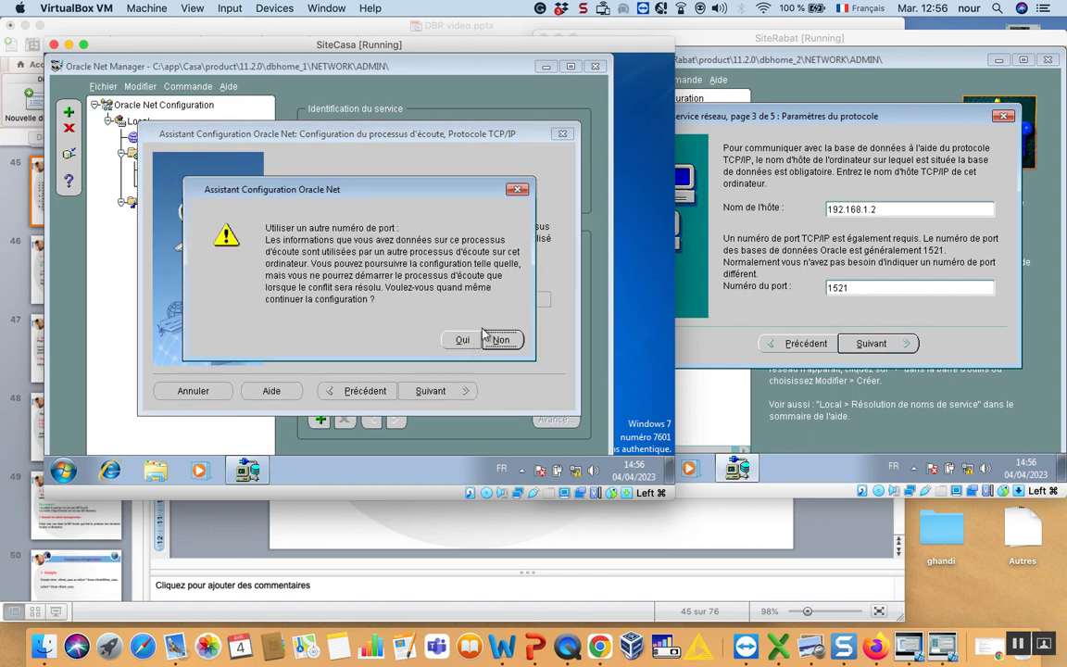
# Decline the port 1521 conflict, cancel the wizard, and close SiteCasa's Net Manager.
pyautogui.click(462, 339)
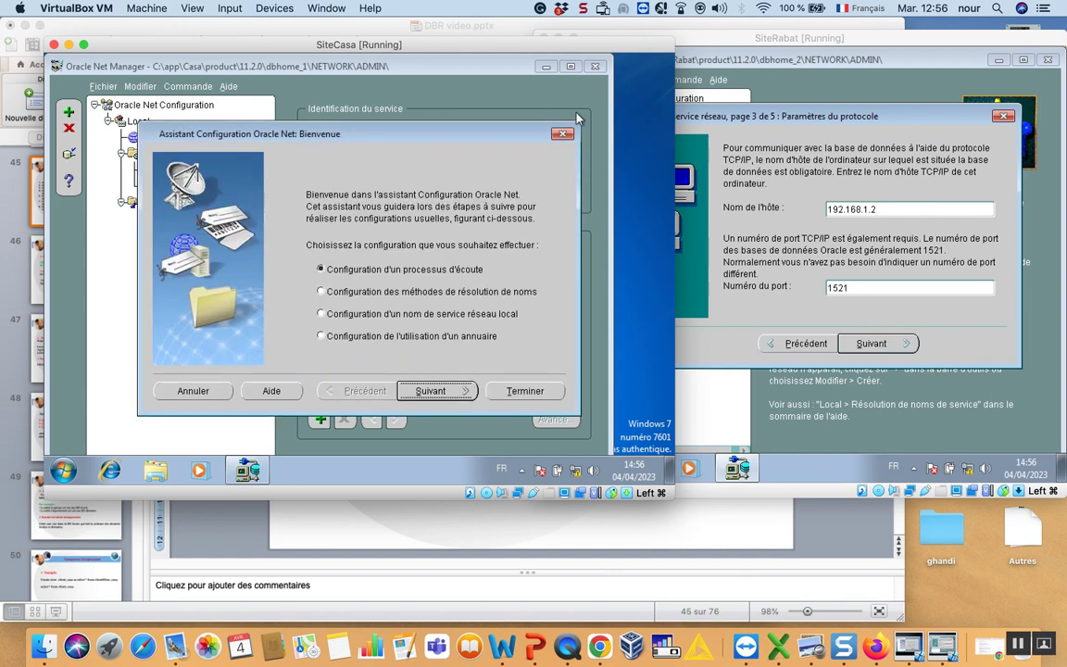
pyautogui.click(563, 133)
pyautogui.click(450, 319)
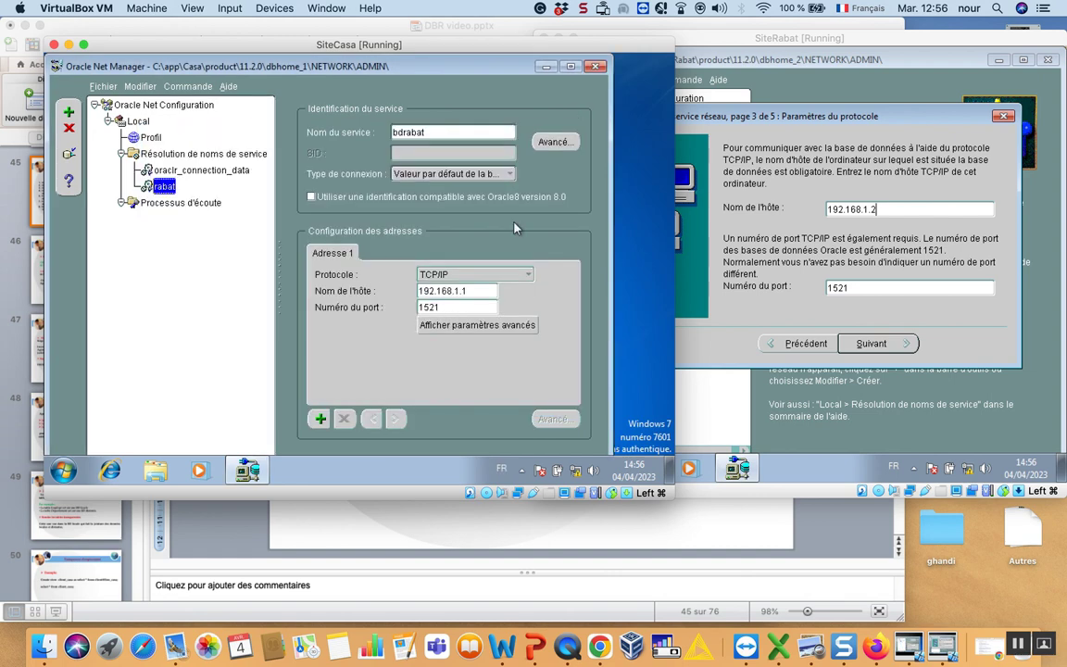
pyautogui.click(596, 65)
pyautogui.press('super')
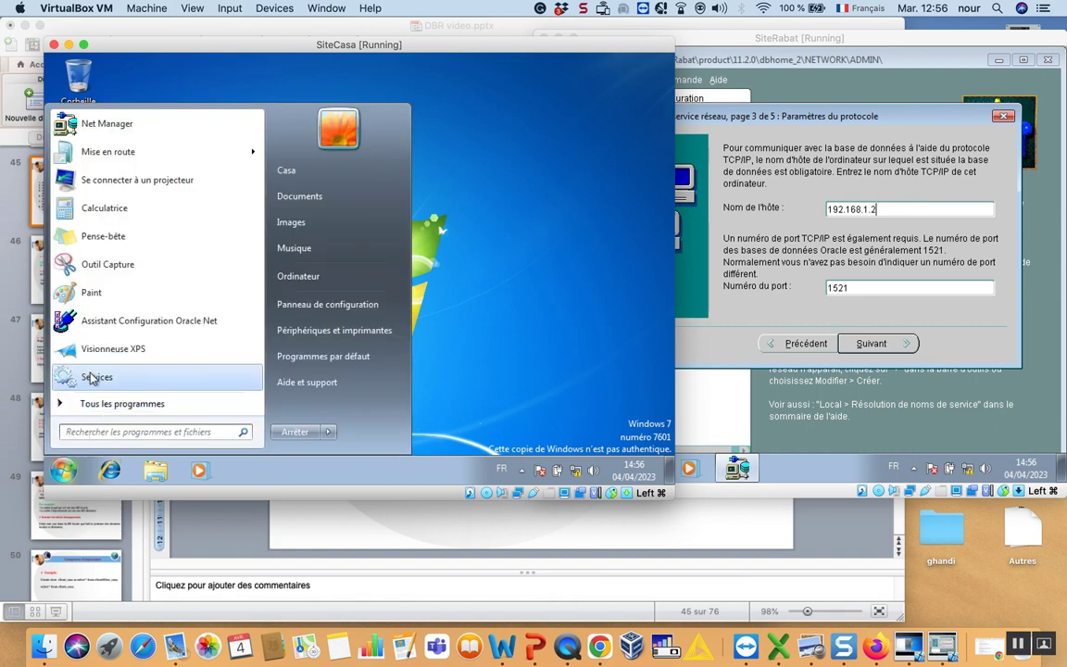
# Restart the OracleOraDb11g_home1TNSListener service in Windows Services and close the console.
pyautogui.click(93, 378)
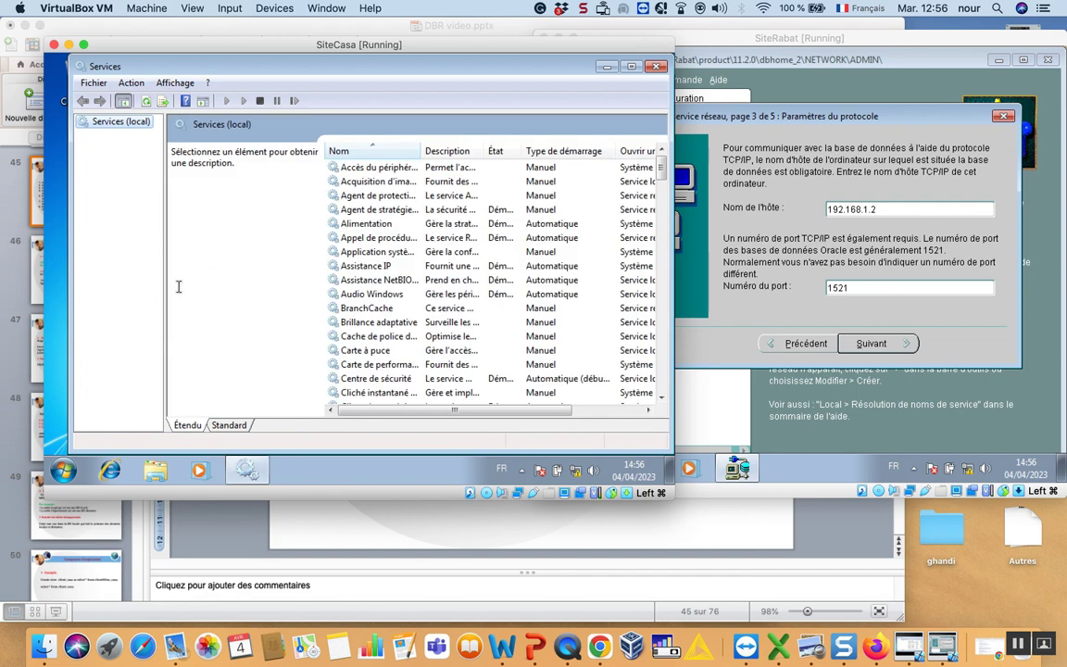
pyautogui.click(357, 280)
pyautogui.doubleClick(423, 144)
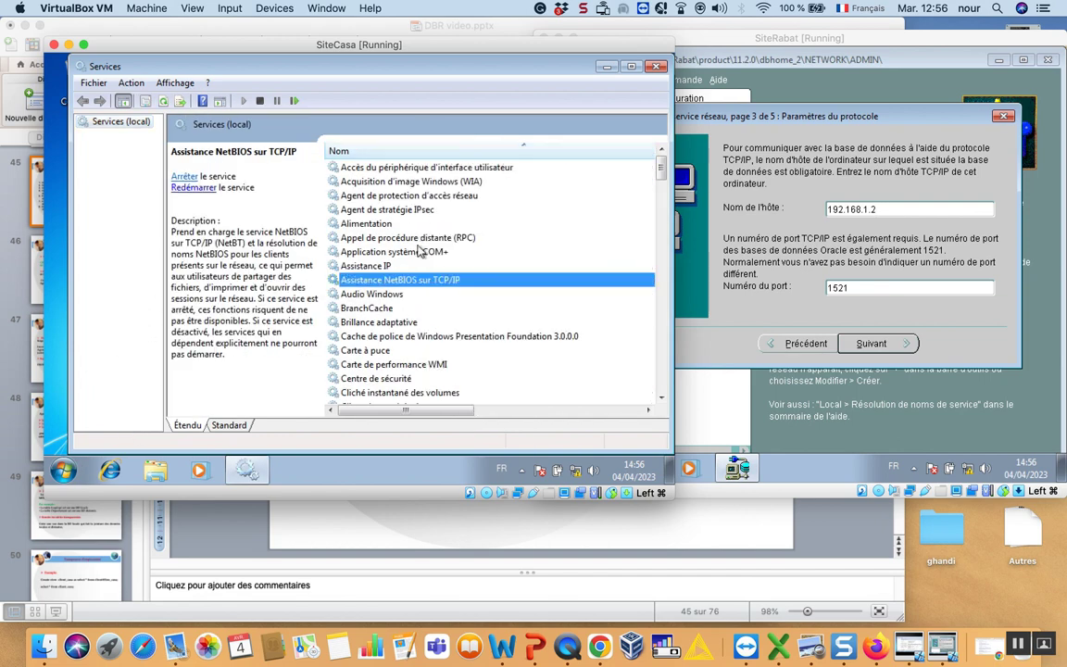
pyautogui.press('o')
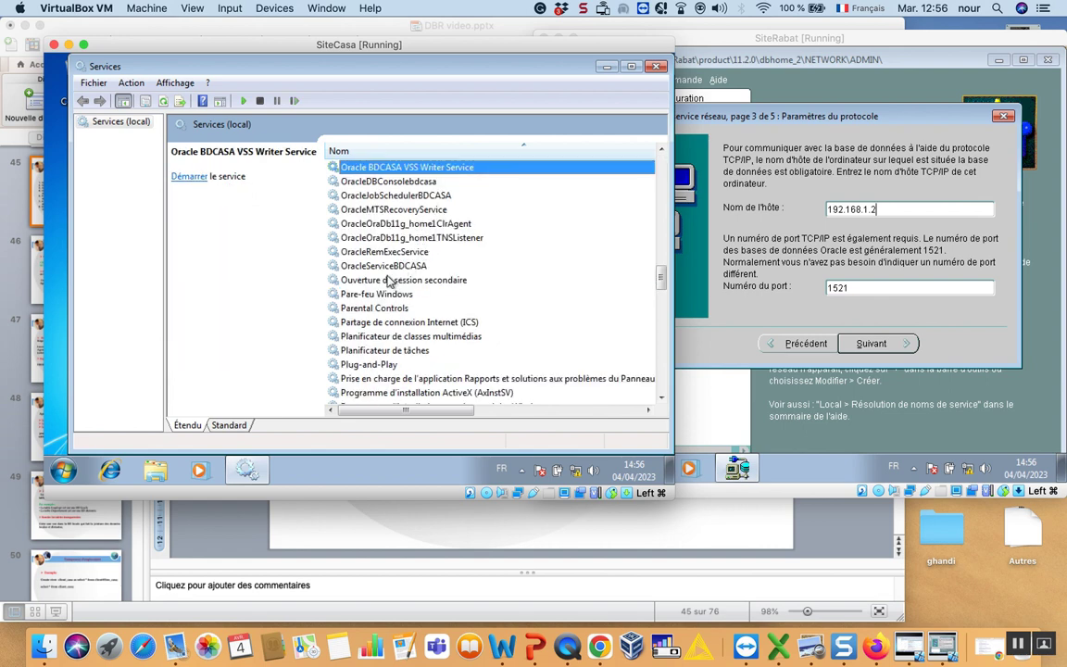
pyautogui.click(406, 240)
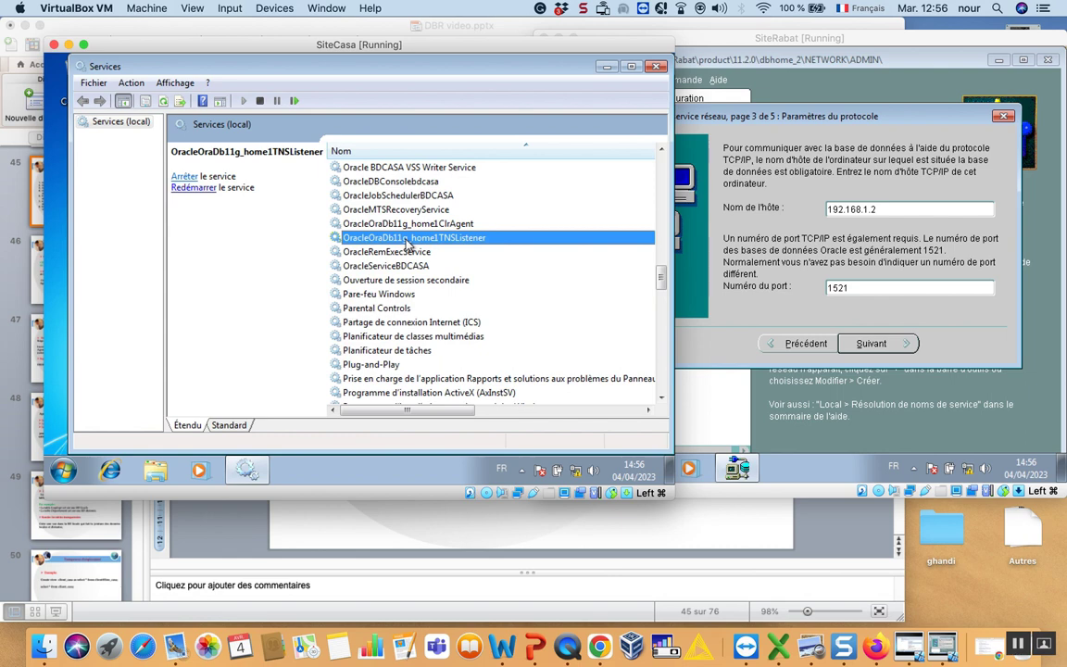
pyautogui.click(191, 188)
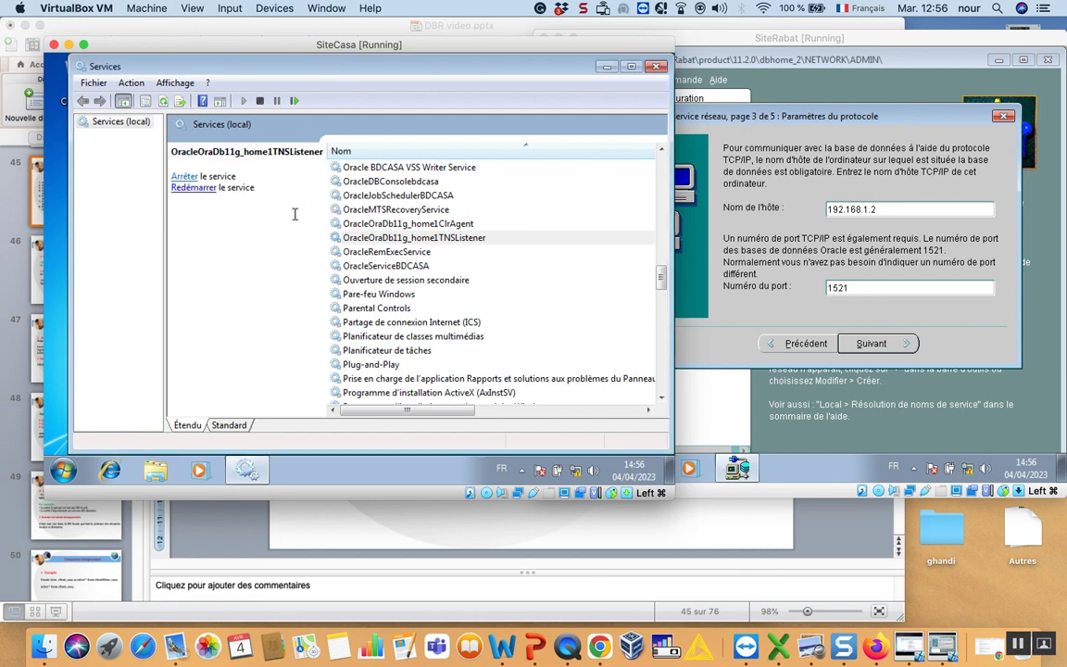
pyautogui.click(656, 67)
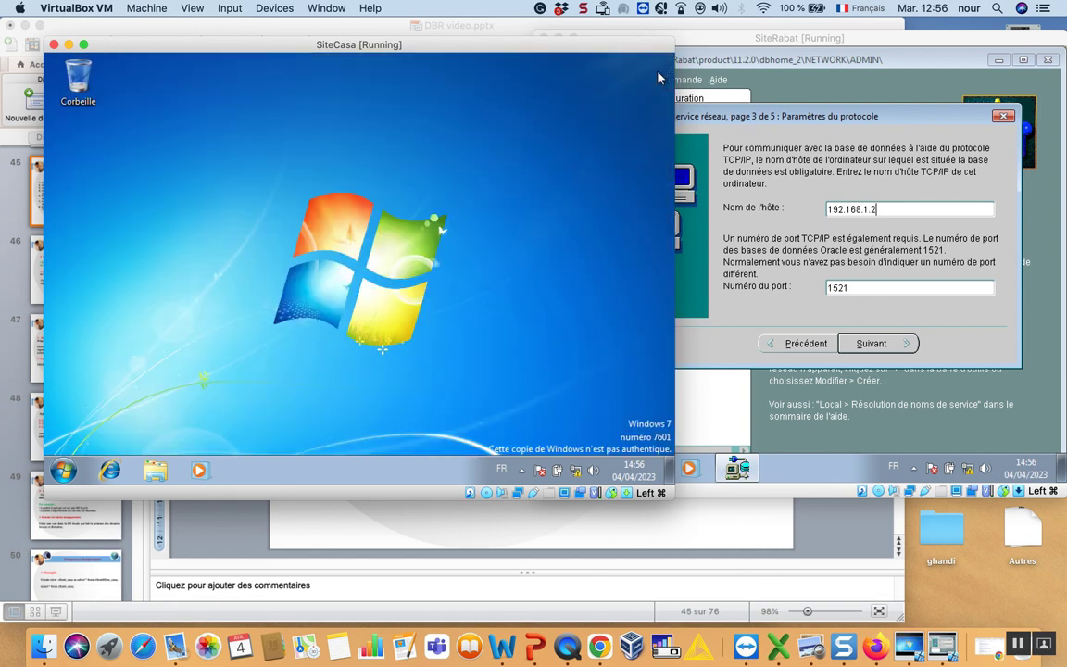
# Advance SiteRabat's casa wizard past the bdcasa service name page to the test page.
pyautogui.click(790, 246)
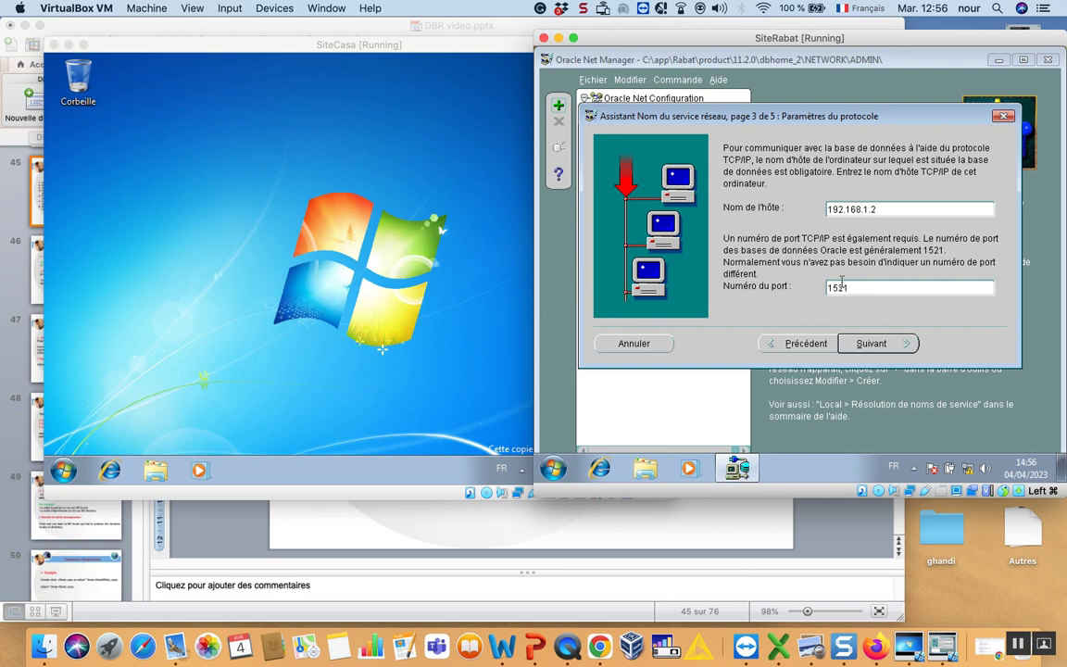
pyautogui.click(871, 345)
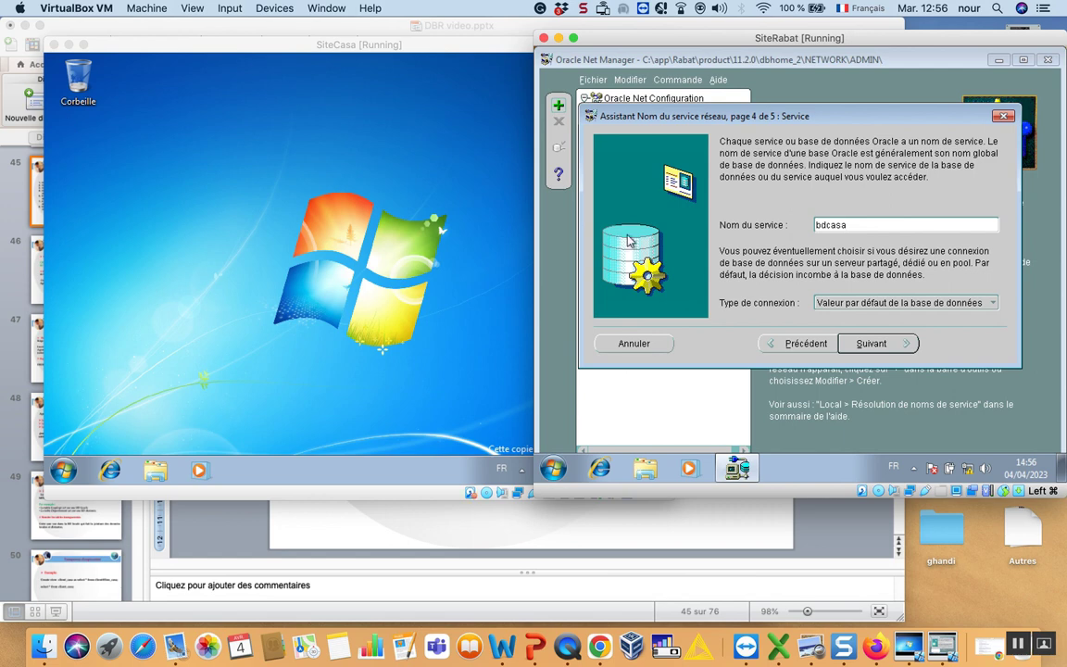
pyautogui.click(866, 343)
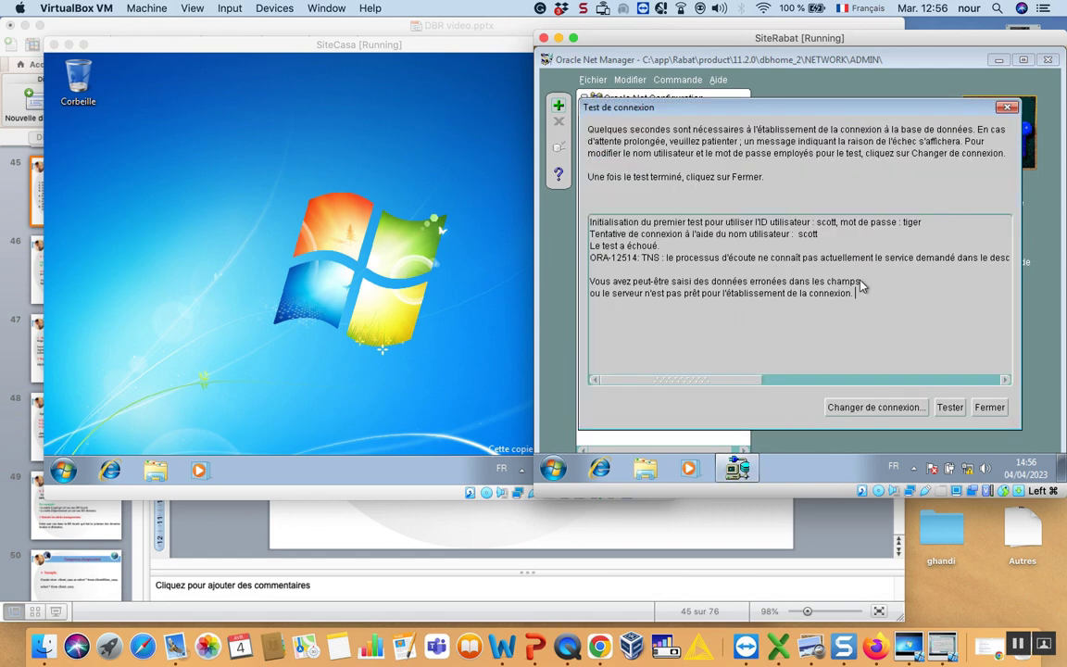
# Retest the connection with the test user and password, then finish creating casa.
pyautogui.click(858, 417)
pyautogui.write('usercasa')
pyautogui.press('Tab')
pyautogui.write('us')
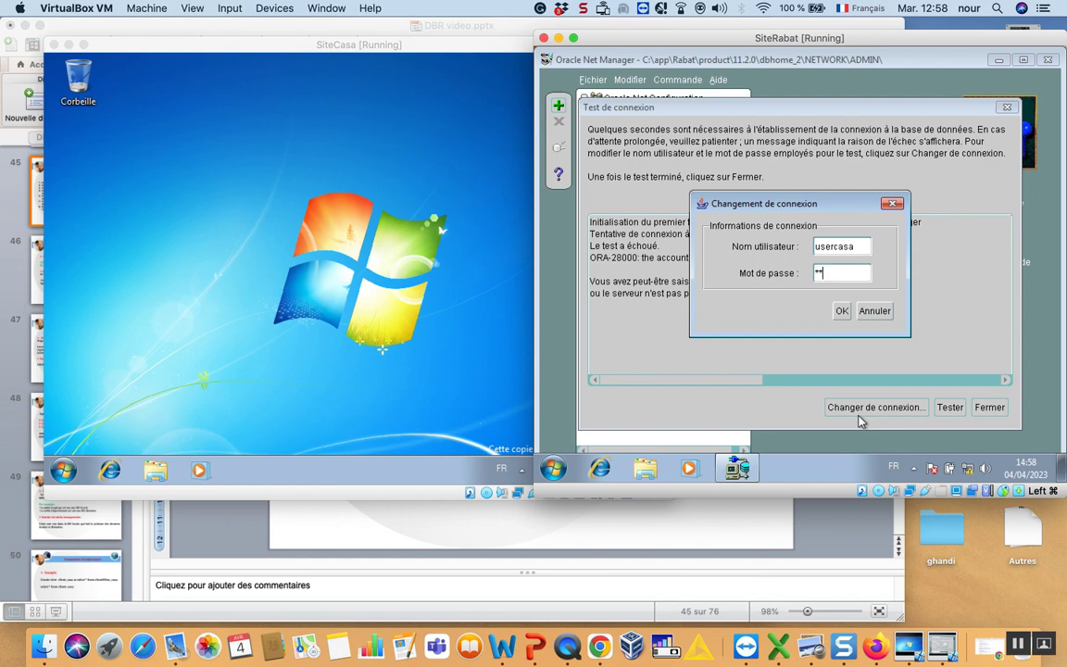
pyautogui.write('a')
pyautogui.click(842, 312)
pyautogui.click(942, 406)
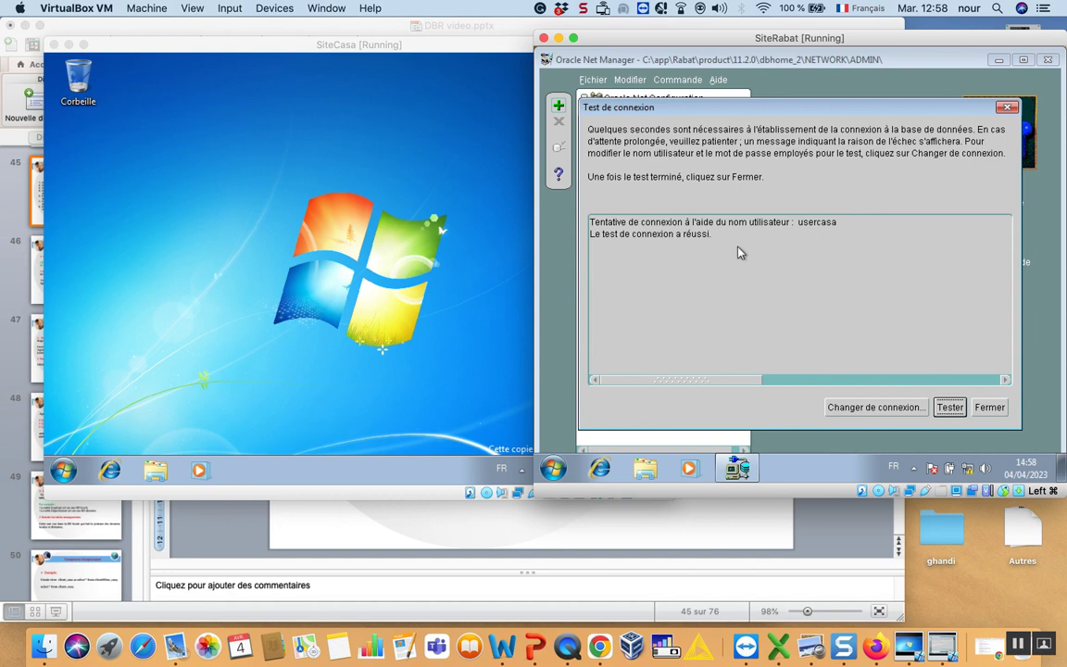
pyautogui.click(989, 406)
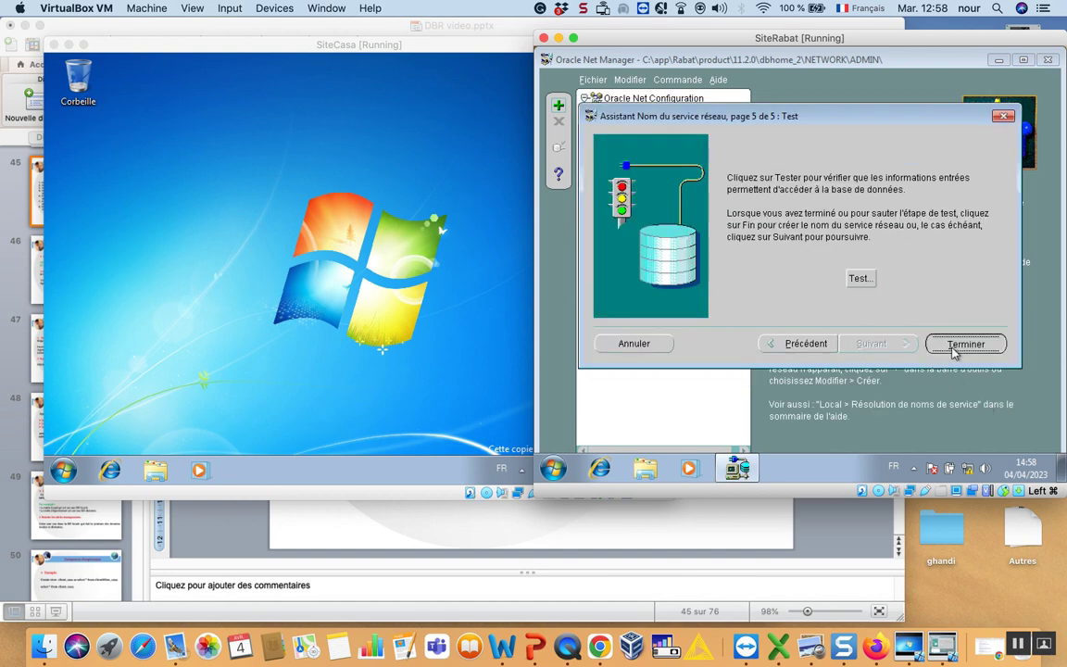
pyautogui.click(954, 346)
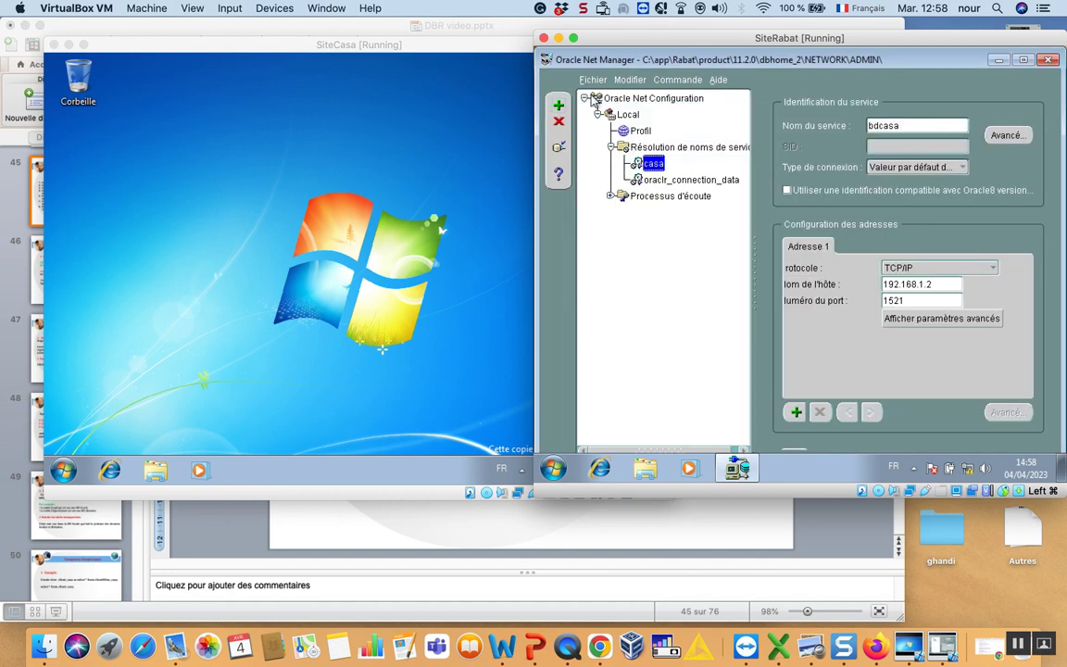
# Save the network configuration from Fichier, then return to the PowerPoint presentation.
pyautogui.click(593, 81)
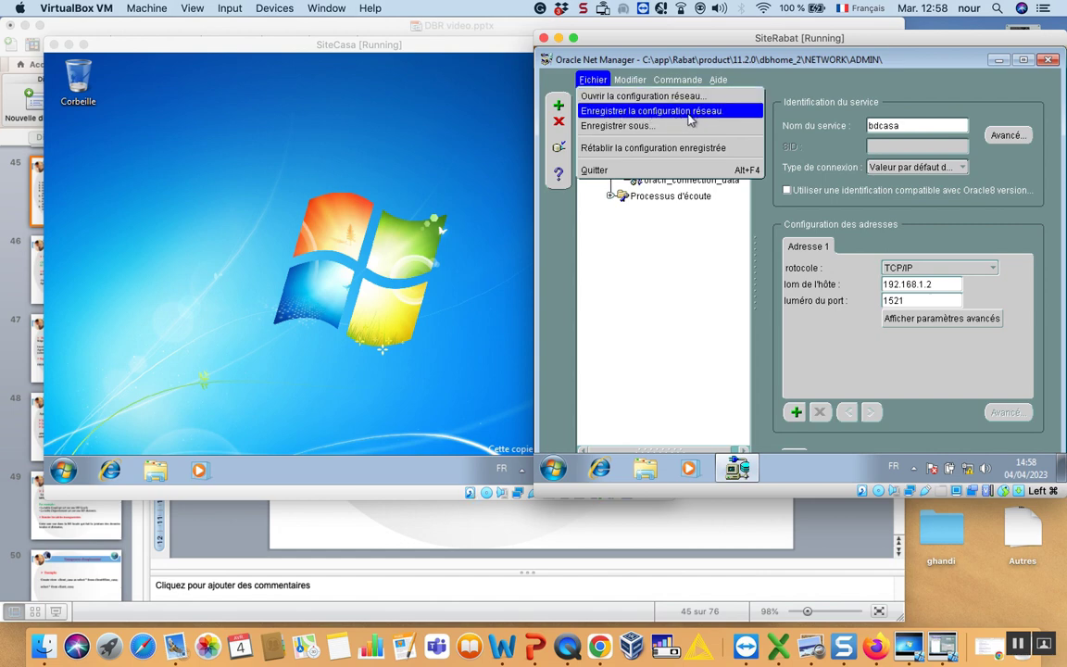
pyautogui.click(690, 119)
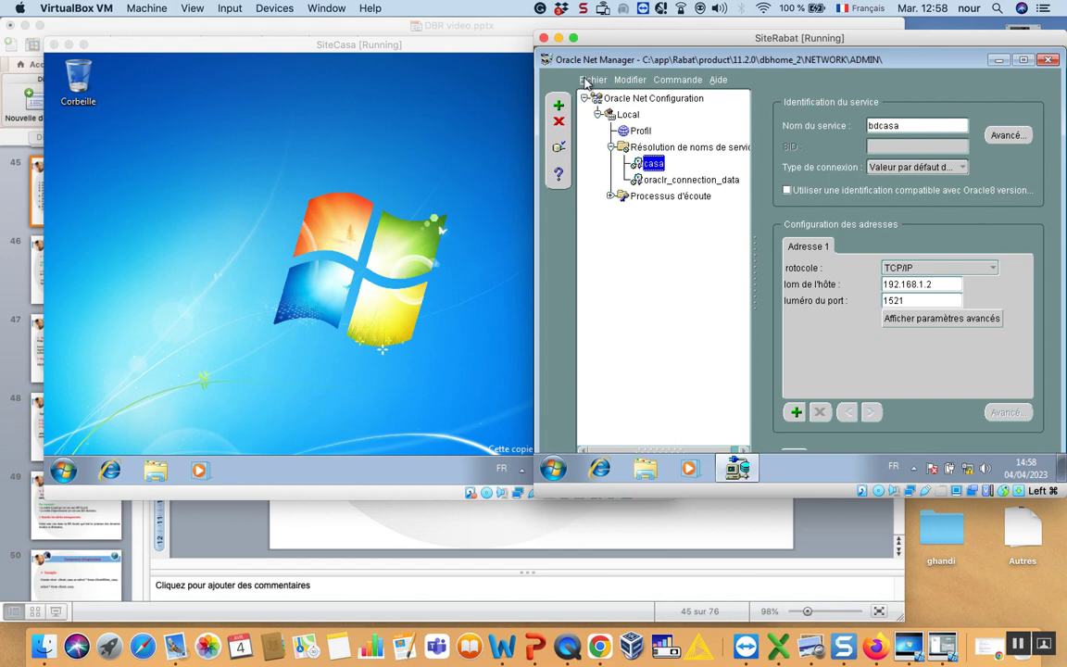
pyautogui.press('Up')
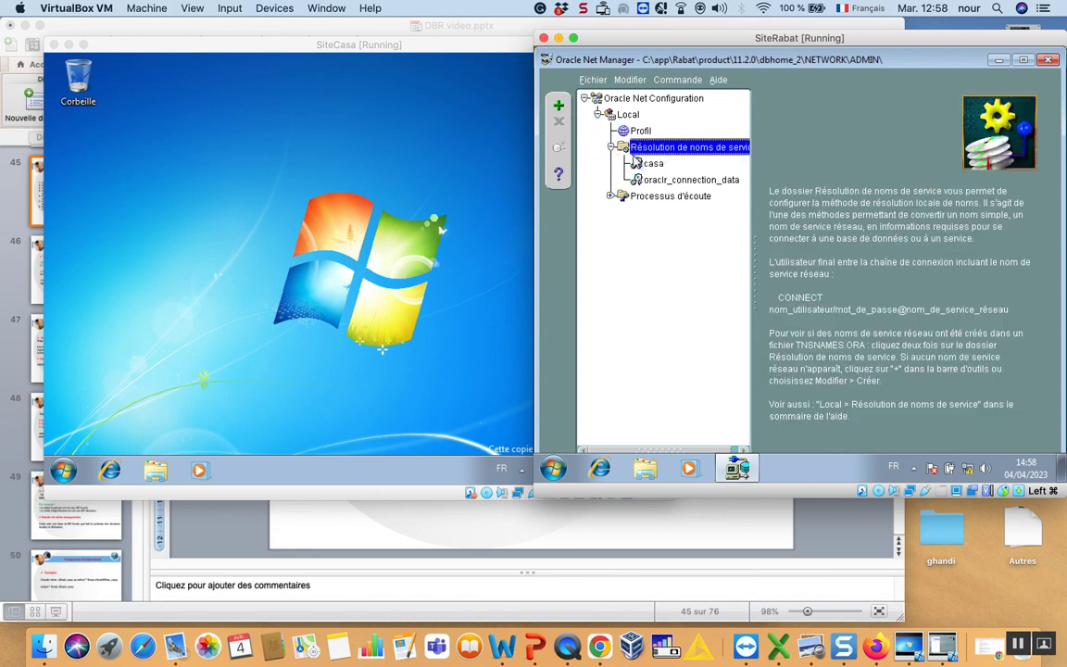
pyautogui.click(534, 646)
pyautogui.scroll(2, 84, 201)
pyautogui.click(85, 202)
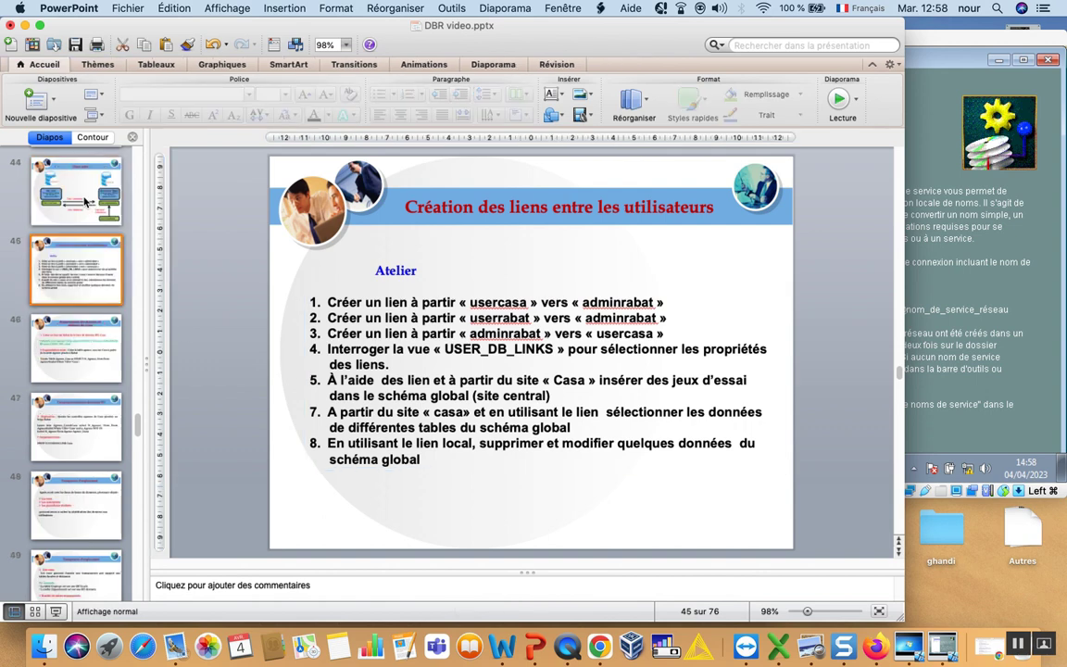